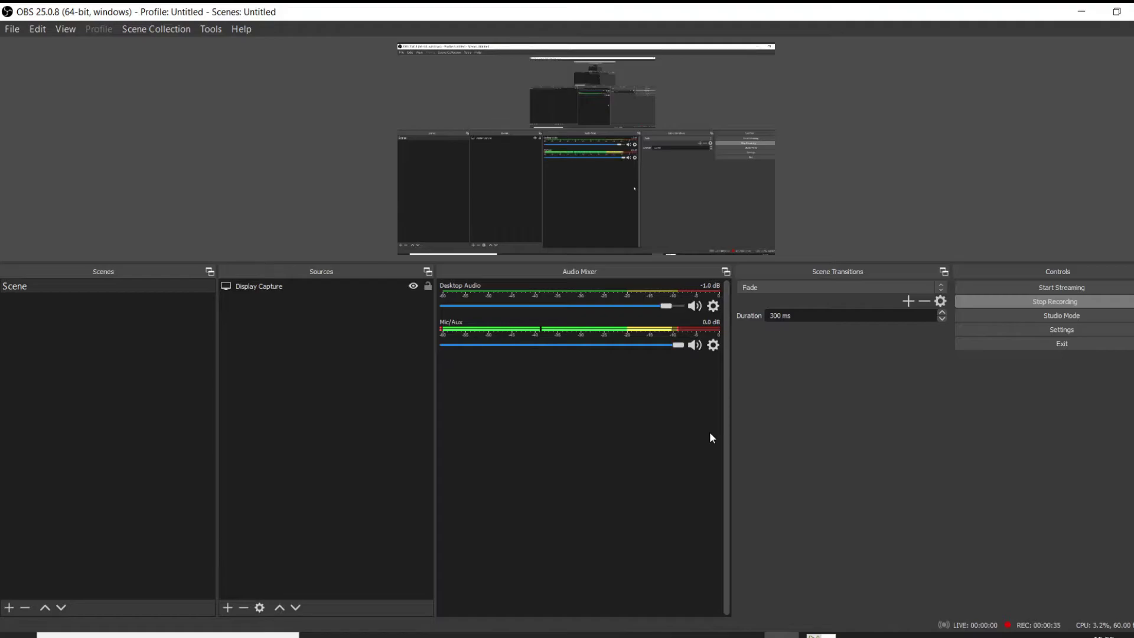
- Show the Mic/Aux context menu using its gear icon in the Audio Mixer
{"action": "left_click", "coordinate": [712, 346]}
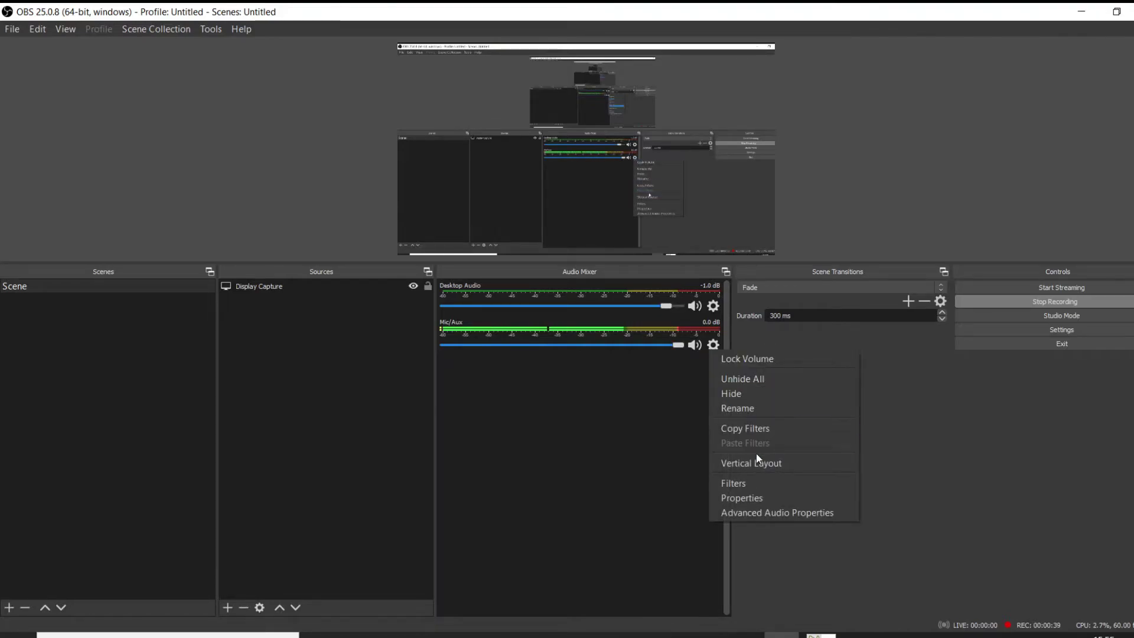
- Choose Filters from the Mic/Aux menu to bring up its Filters dialog
{"action": "left_click", "coordinate": [749, 483]}
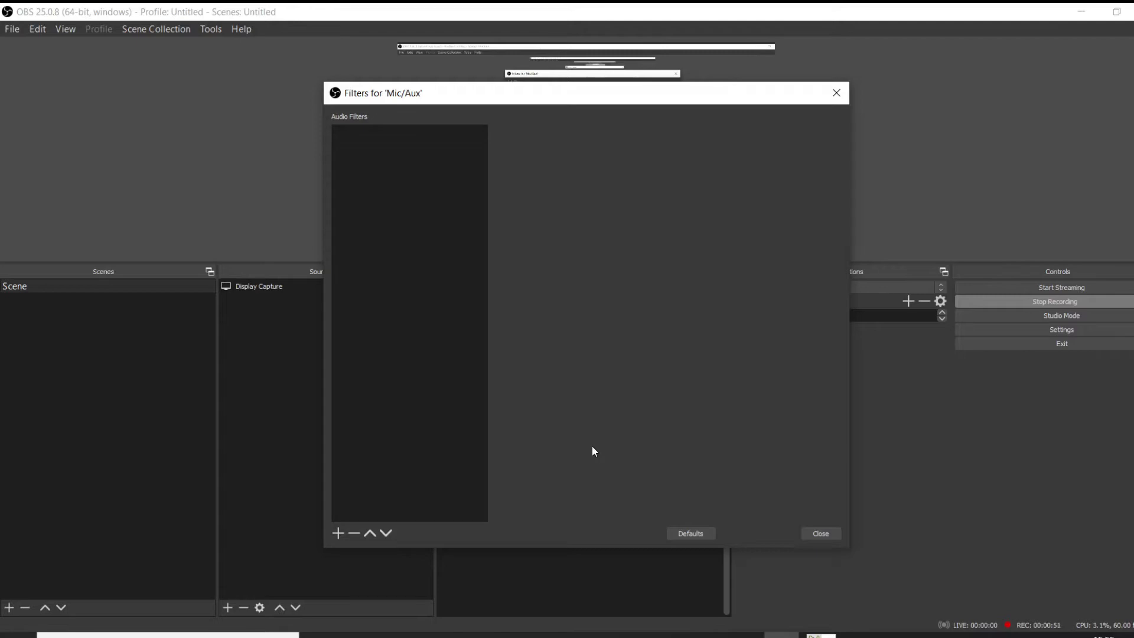
- Add a Noise Suppression filter with its default name, suppression level -30 dB
{"action": "left_click", "coordinate": [341, 534]}
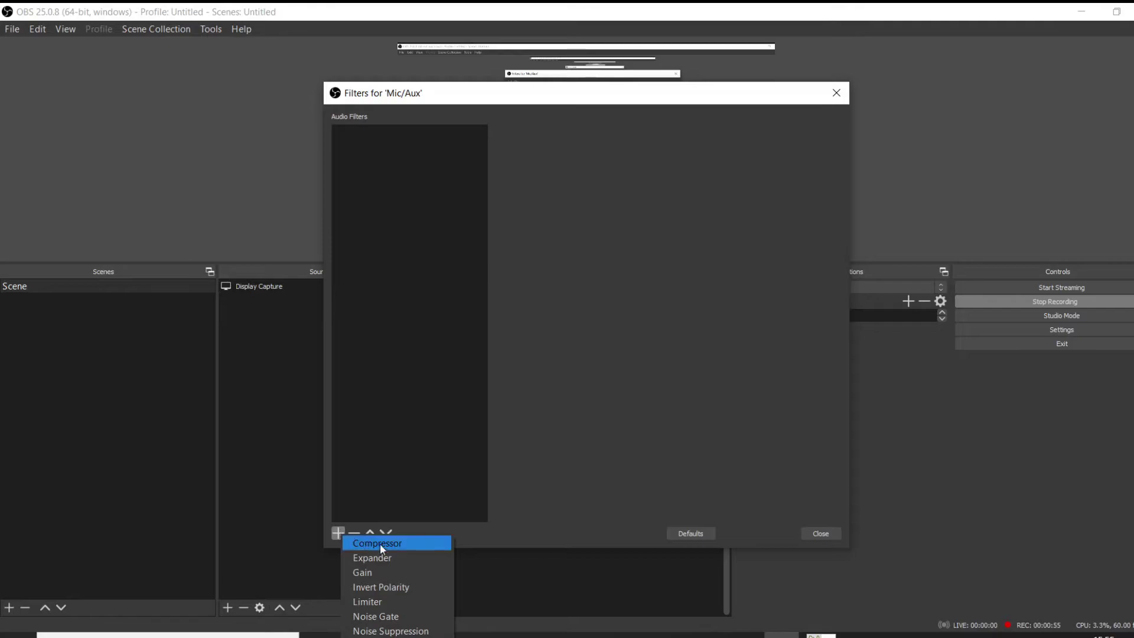
{"action": "left_click", "coordinate": [405, 631]}
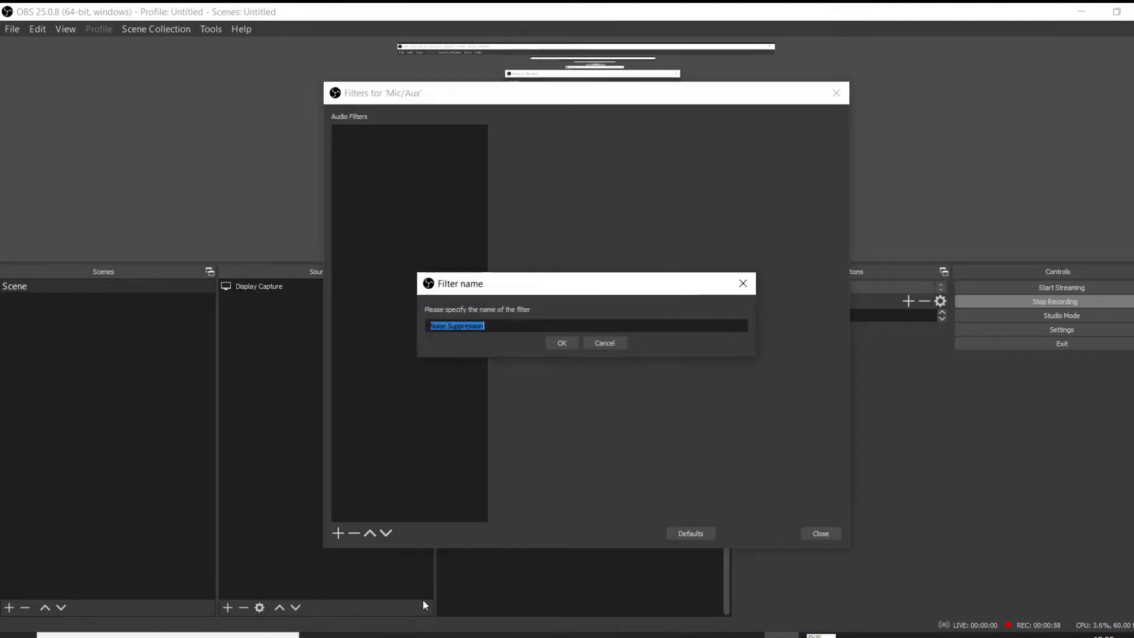
{"action": "left_click", "coordinate": [564, 342]}
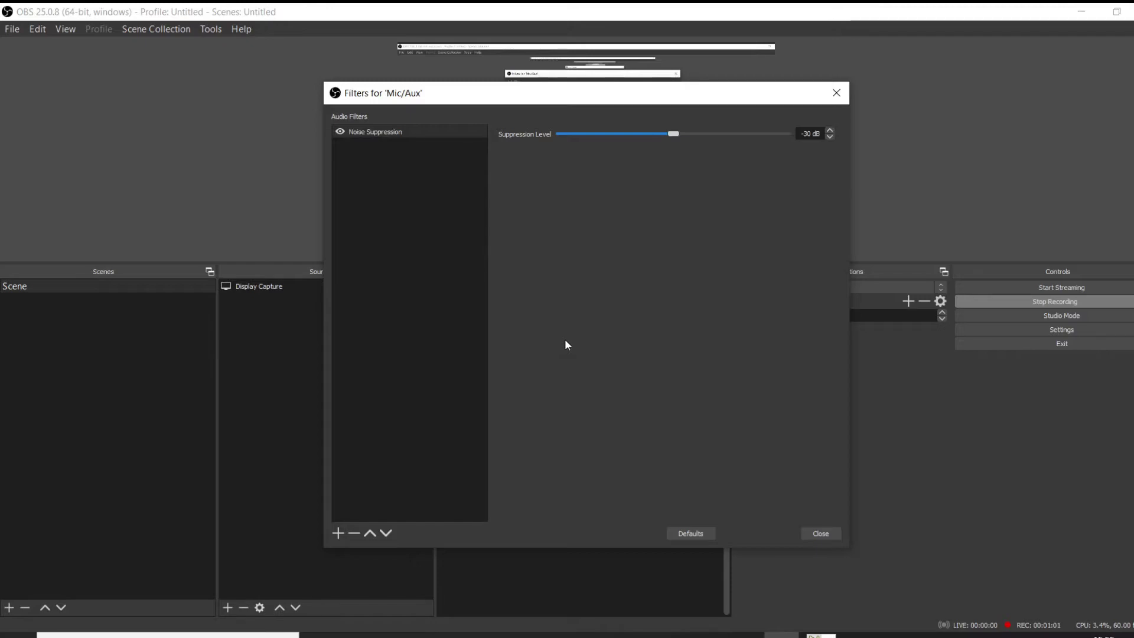
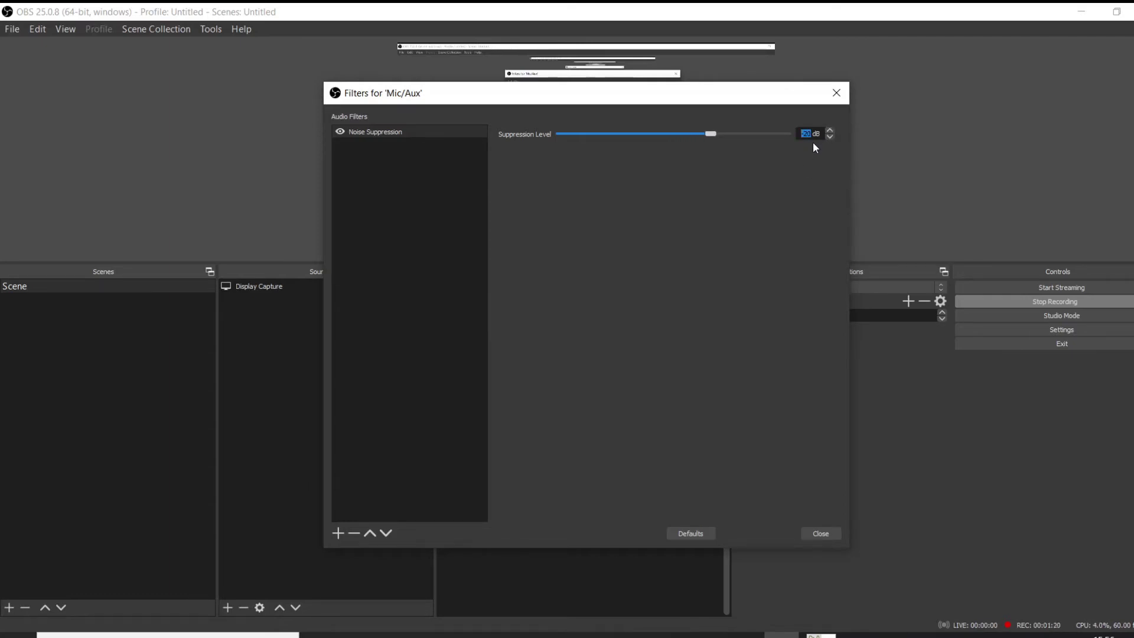
- Commit the Mic/Aux noise suppression level at -20 dB and close the Filters dialog
{"action": "left_click", "coordinate": [801, 222]}
{"action": "left_click", "coordinate": [821, 532]}
{"action": "left_click", "coordinate": [820, 532]}
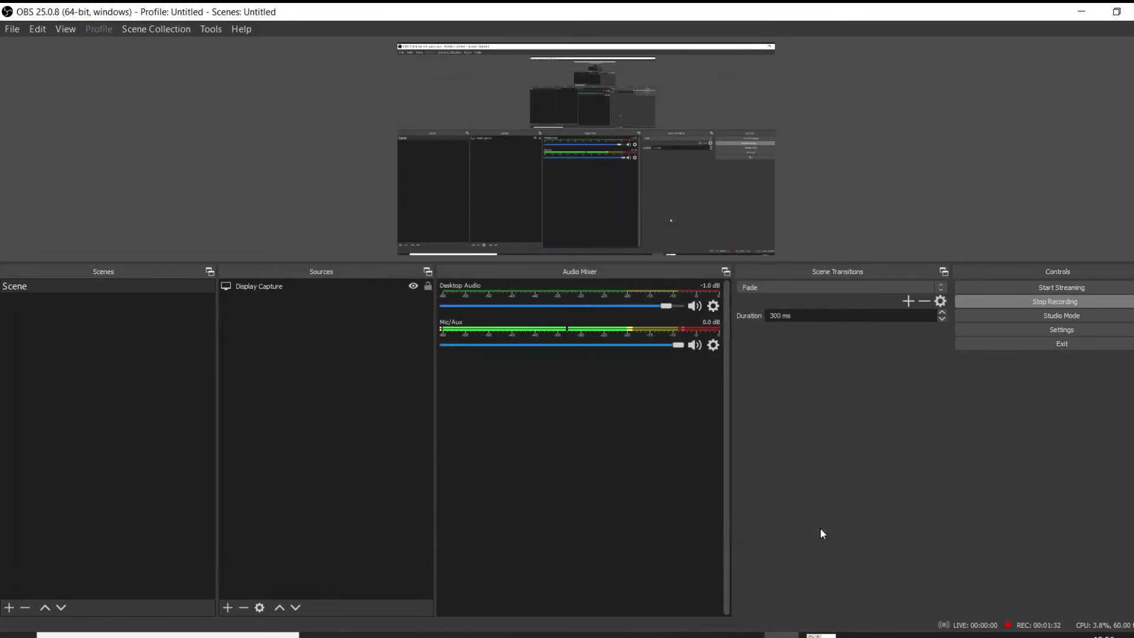